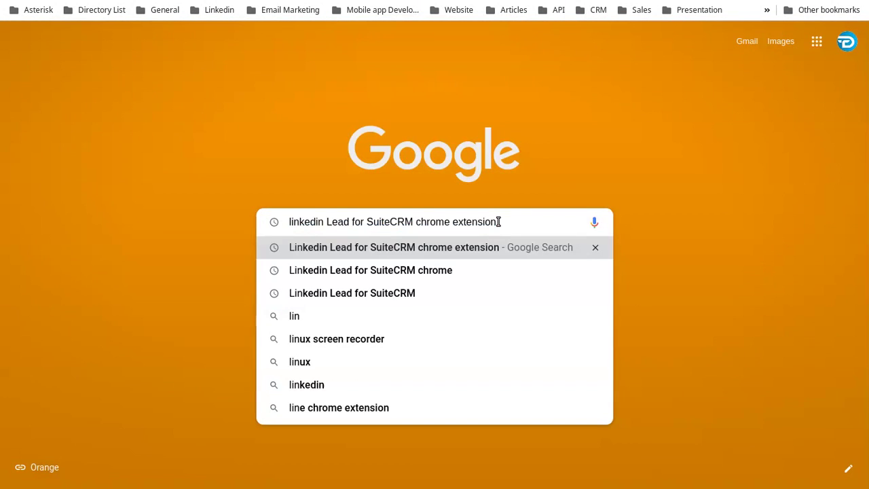
Search Google for 'Linkedin Lead for SuiteCRM chrome extension' and open the SuiteCRM Store result.
{"action": "key", "text": "Return"}
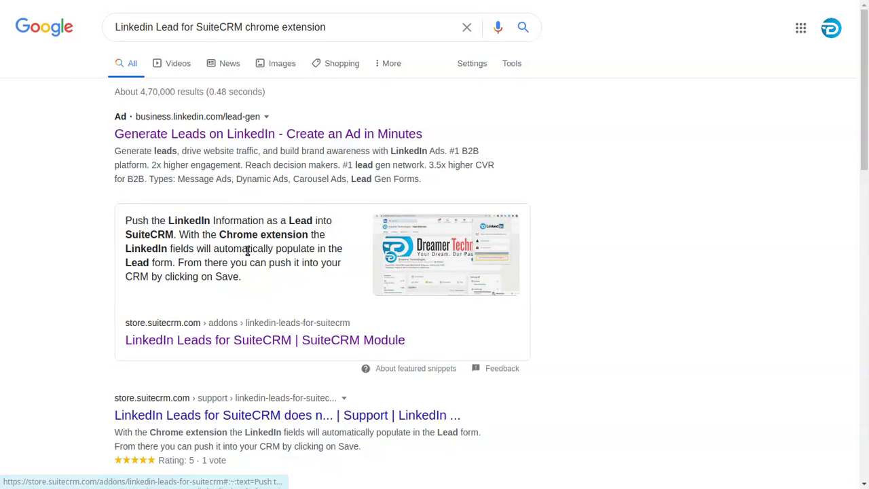
{"action": "left_click", "coordinate": [219, 343]}
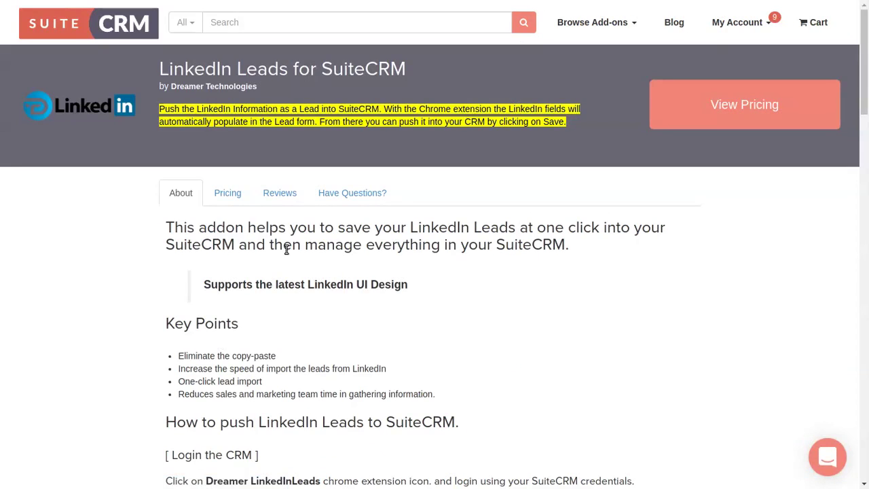
Follow the add-on page's Dreamer LinkedinLeads Chrome extension link to the Web Store listing.
{"action": "scroll", "coordinate": [287, 250], "scroll_direction": "down", "scroll_amount": 3}
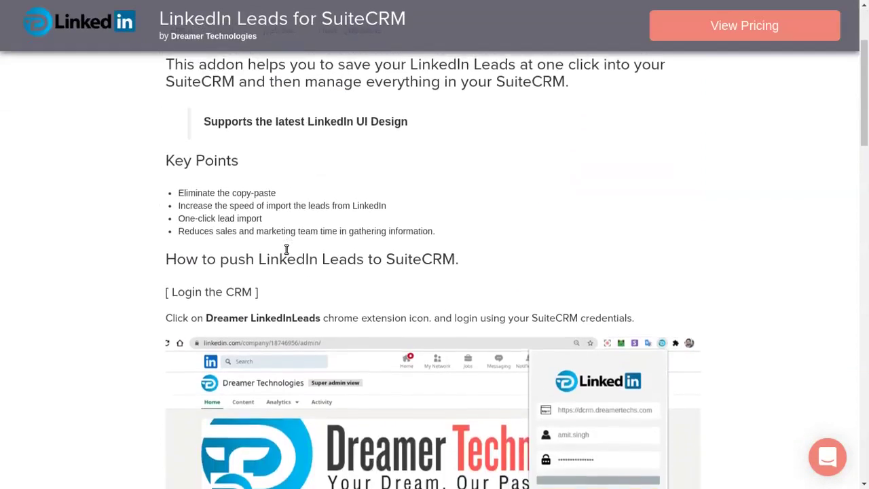
{"action": "scroll", "coordinate": [286, 250], "scroll_direction": "down", "scroll_amount": 15}
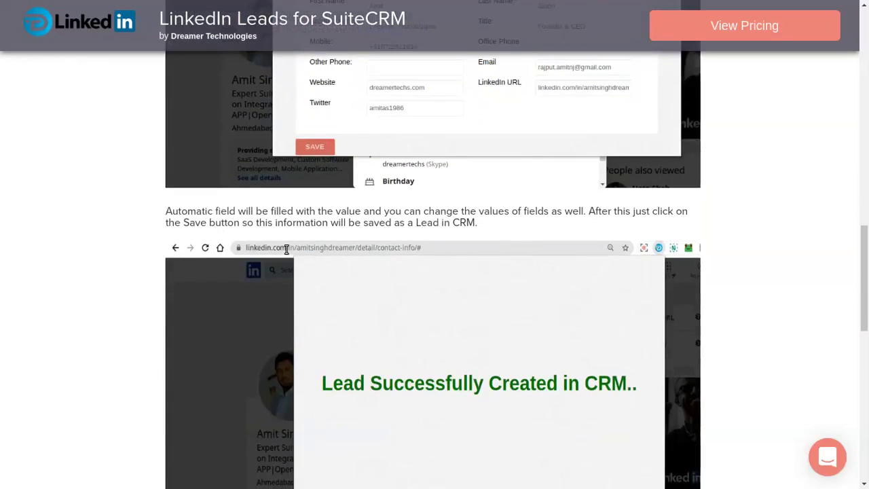
{"action": "scroll", "coordinate": [286, 250], "scroll_direction": "down", "scroll_amount": 9}
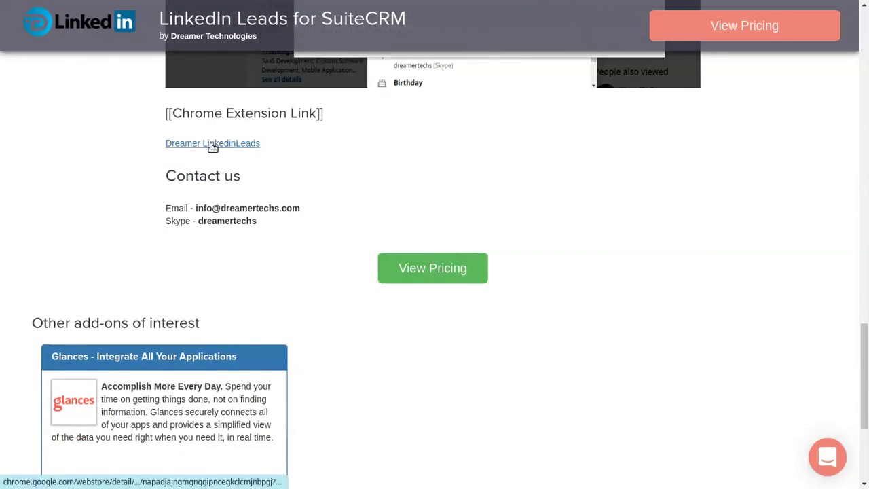
{"action": "left_click", "coordinate": [213, 144]}
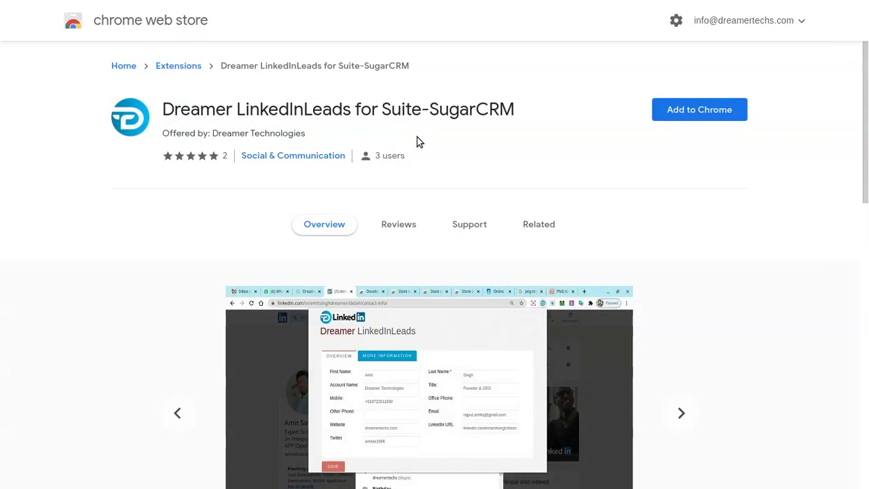
Add Dreamer LinkedInLeads for Suite-SugarCRM to Chrome and leave full-screen mode.
{"action": "left_click", "coordinate": [701, 111]}
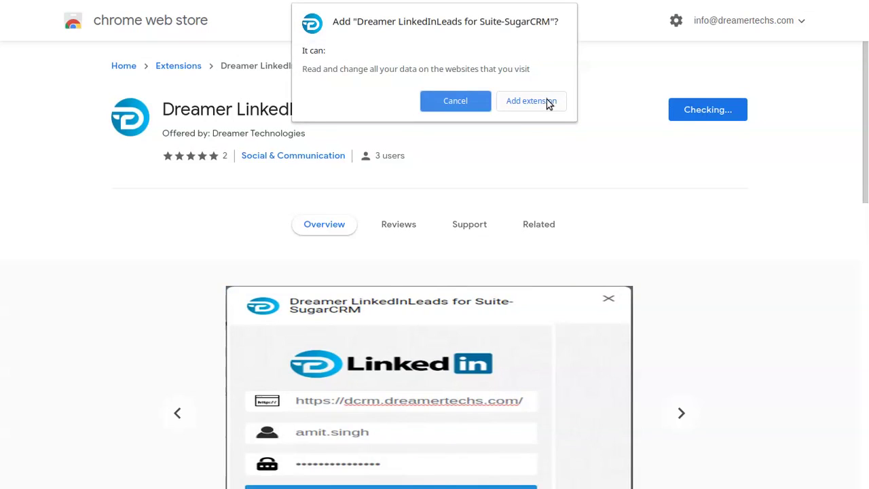
{"action": "left_click", "coordinate": [549, 102]}
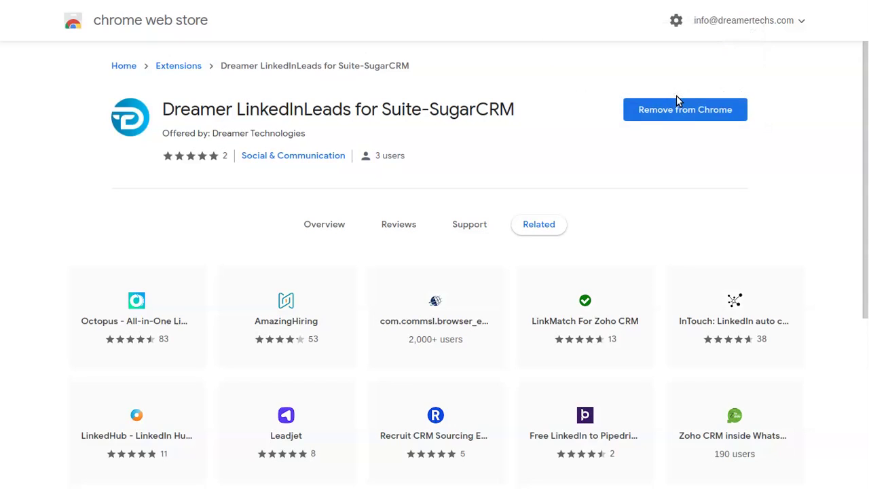
{"action": "key", "text": "F11"}
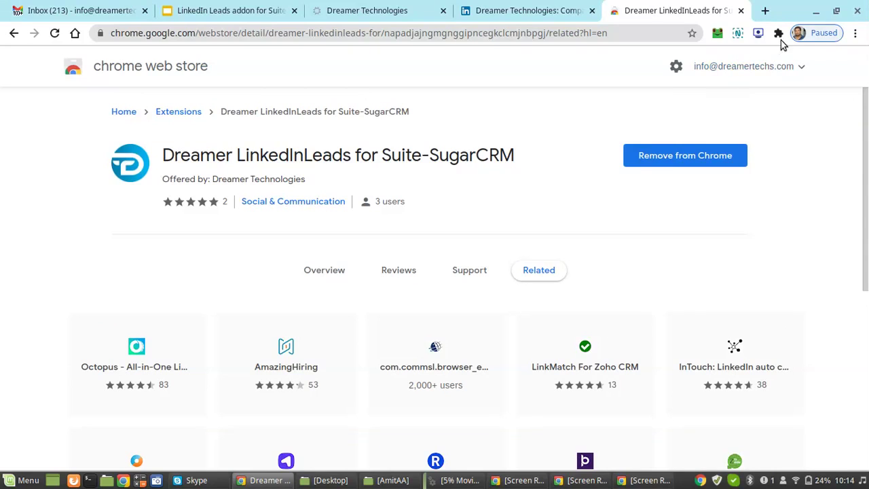
Pin Dreamer LinkedInLeads to the Chrome toolbar from the Extensions menu.
{"action": "left_click", "coordinate": [779, 33]}
{"action": "left_click", "coordinate": [741, 158]}
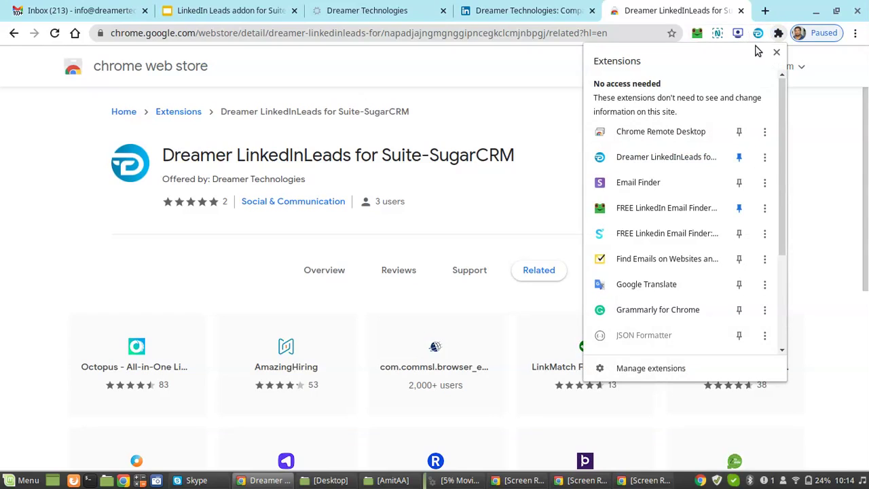
{"action": "left_click", "coordinate": [836, 292]}
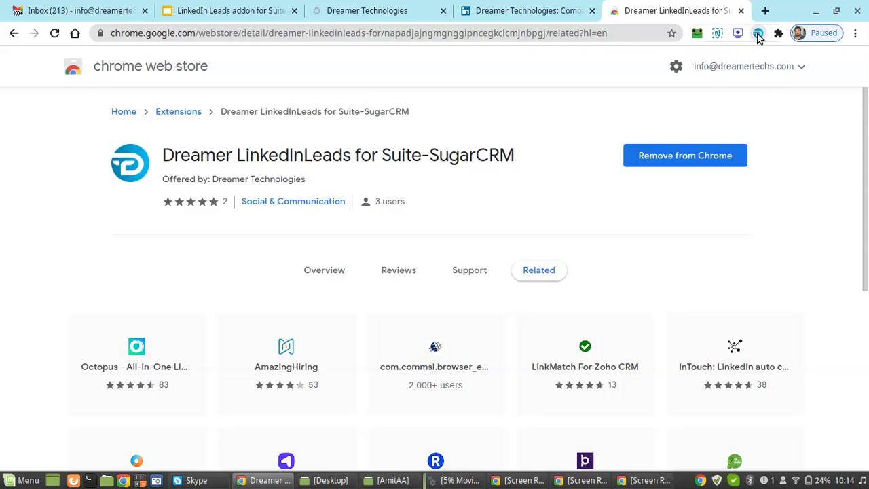
Check the extension's popup, then switch to the Dreamer Technologies LinkedIn admin page.
{"action": "left_click", "coordinate": [759, 34]}
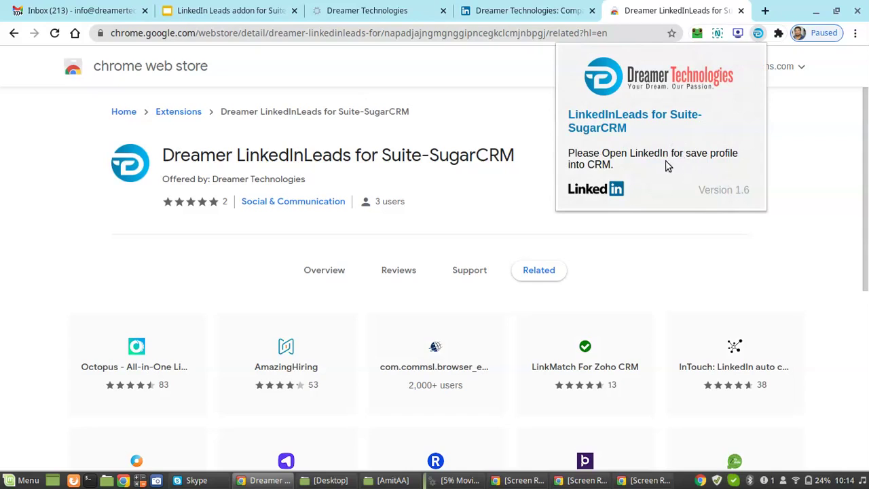
{"action": "left_click", "coordinate": [796, 152]}
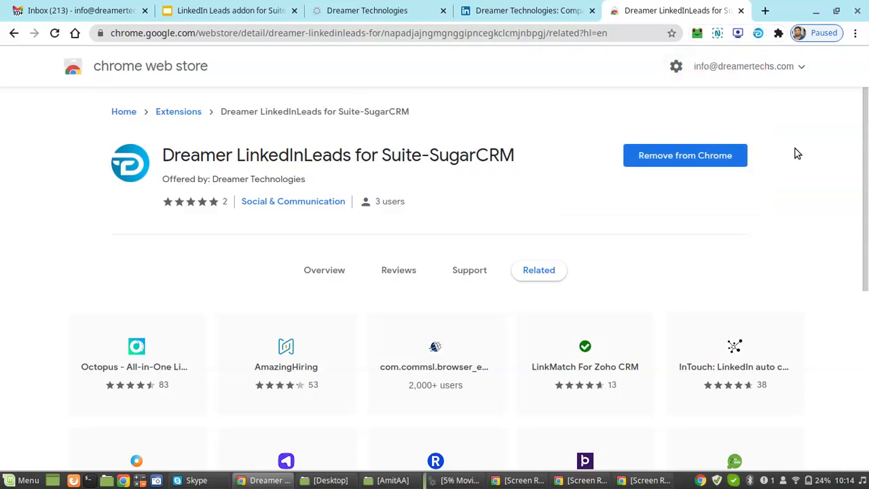
{"action": "left_click", "coordinate": [523, 10]}
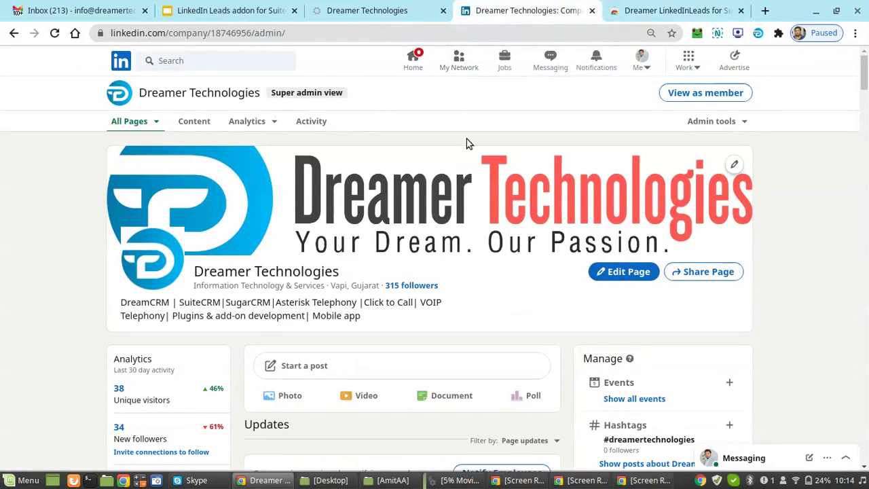
Enter the CRM URL, username and password in the extension's login form and submit.
{"action": "left_click", "coordinate": [759, 34]}
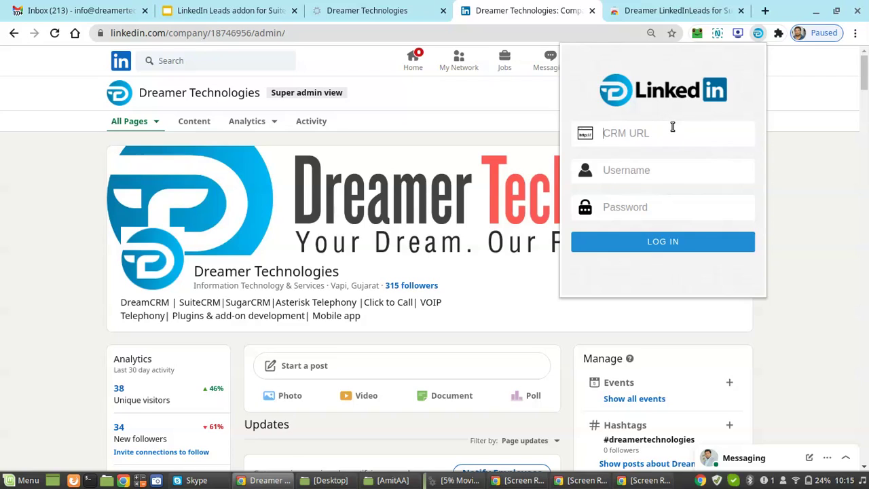
{"action": "type", "text": "https://dcrm.dreamretehcs.co"}
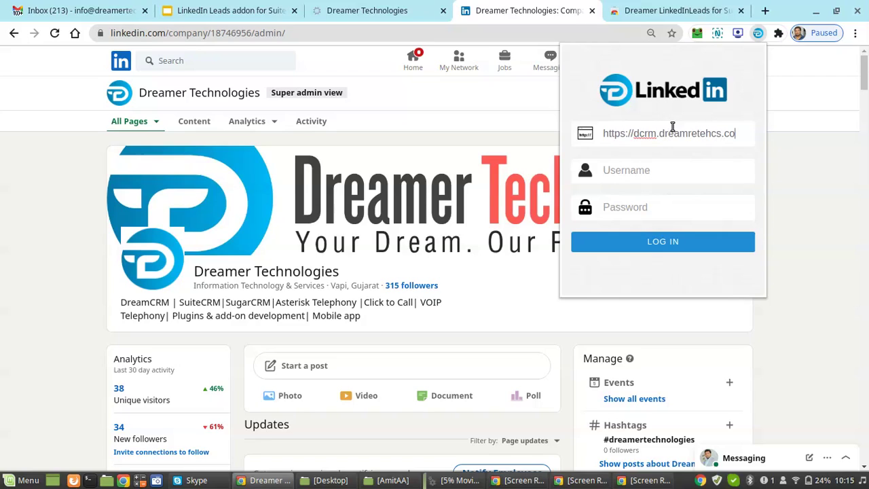
{"action": "type", "text": "mm"}
{"action": "key", "text": "BackSpace"}
{"action": "type", "text": "chs.com"}
{"action": "key", "text": "Tab"}
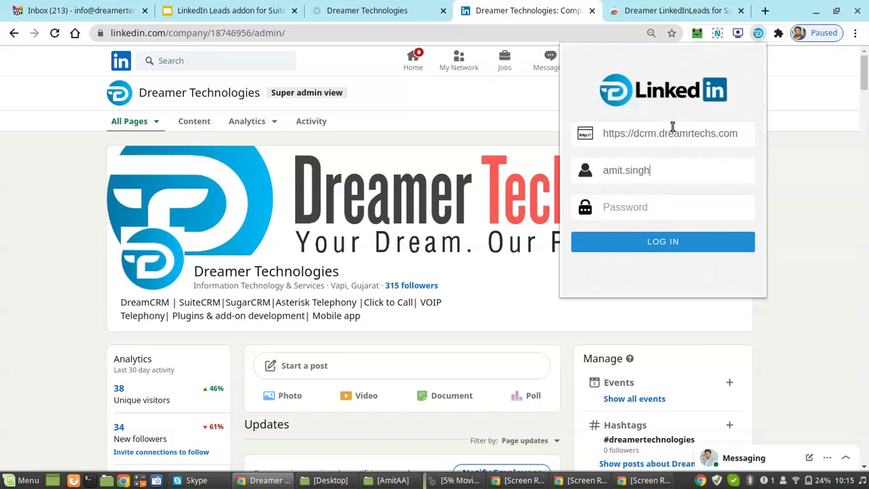
{"action": "type", "text": "a"}
{"action": "left_click", "coordinate": [648, 241]}
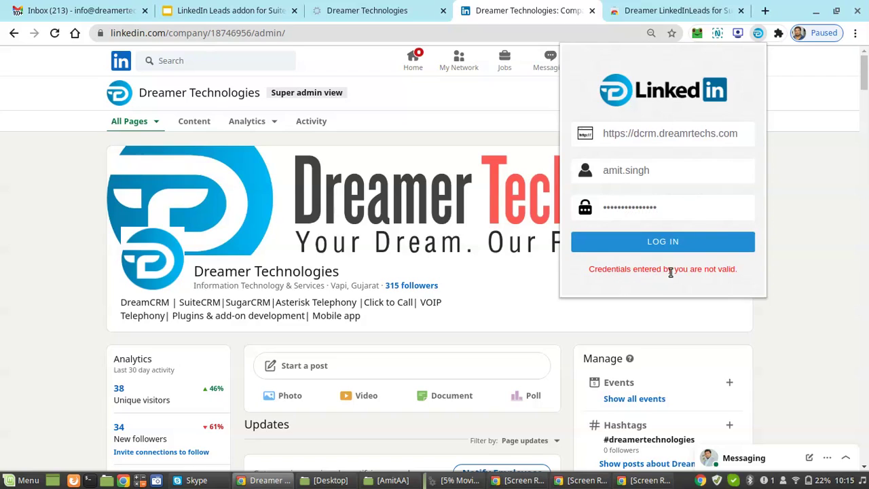
{"action": "left_click", "coordinate": [688, 134]}
{"action": "type", "text": "er"}
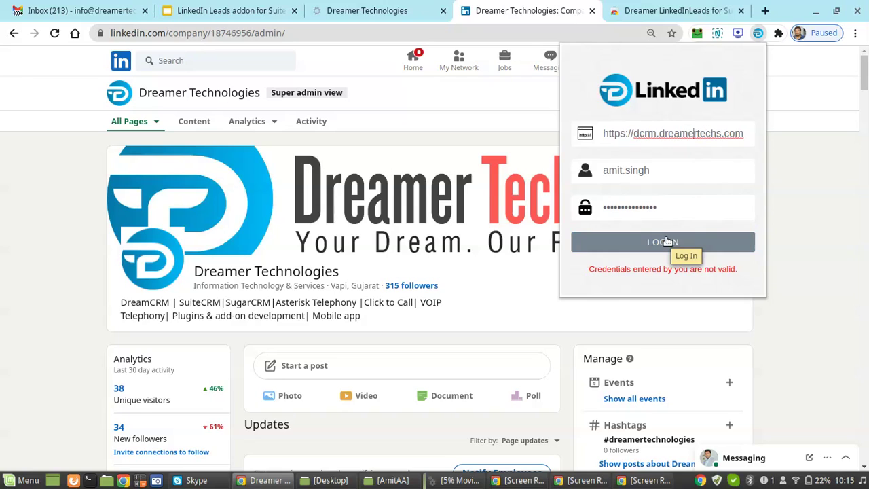
{"action": "left_click", "coordinate": [668, 240]}
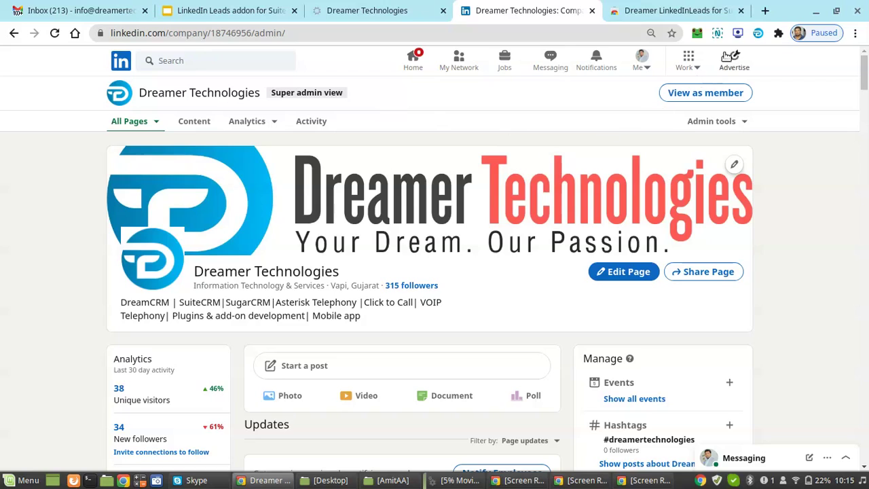
Open the recently searched person's LinkedIn profile and capture it with the lead extension.
{"action": "left_click", "coordinate": [758, 34]}
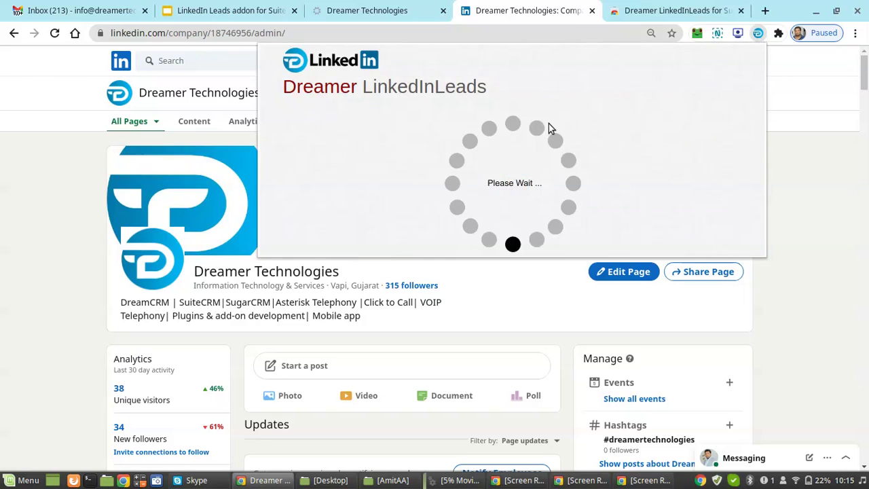
{"action": "left_click", "coordinate": [213, 60]}
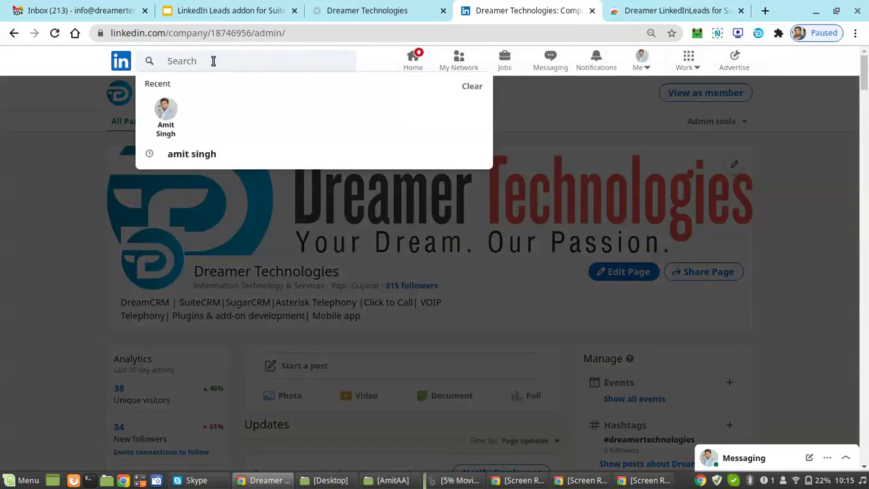
{"action": "left_click", "coordinate": [165, 107]}
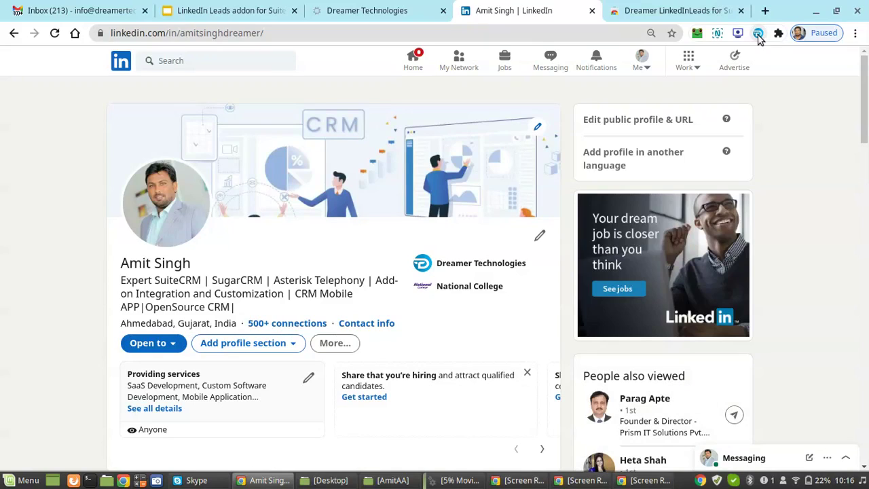
{"action": "left_click", "coordinate": [758, 35]}
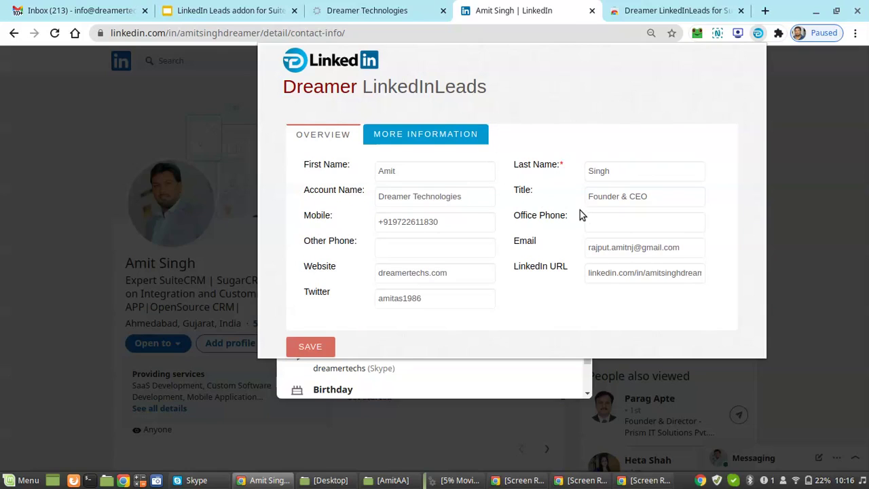
Save the auto-filled Dreamer Technologies, Founder & CEO profile as a CRM lead.
{"action": "left_click", "coordinate": [311, 348]}
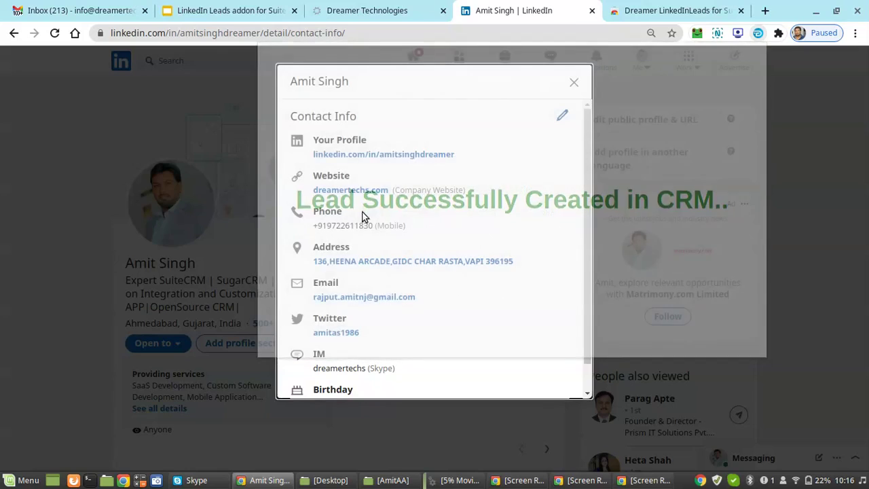
{"action": "left_click", "coordinate": [388, 8]}
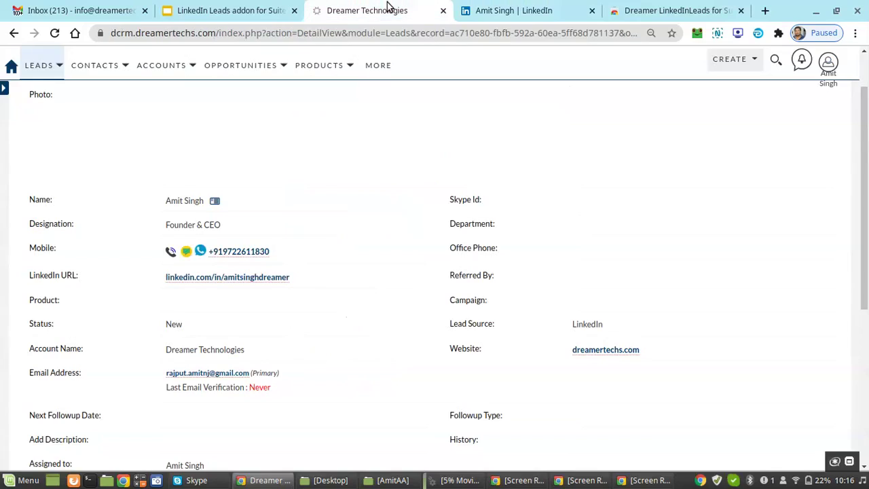
Open the new lead from the Home dashboard's today's LinkedIn leads dashlet, review it, then return to the slides.
{"action": "left_click", "coordinate": [10, 66]}
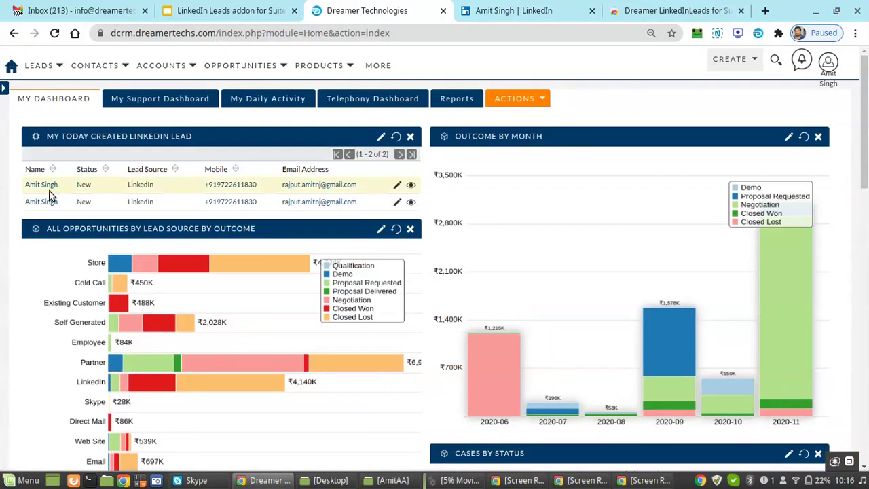
{"action": "left_click", "coordinate": [39, 186]}
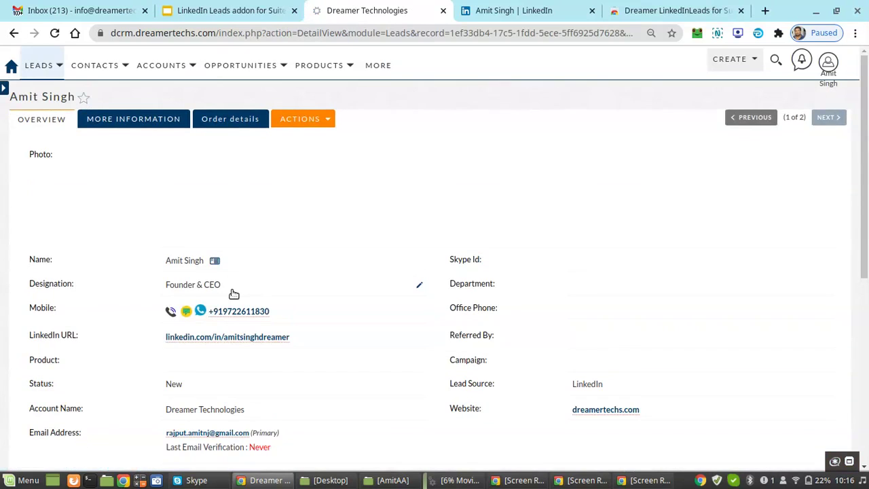
{"action": "scroll", "coordinate": [234, 293], "scroll_direction": "down", "scroll_amount": 3}
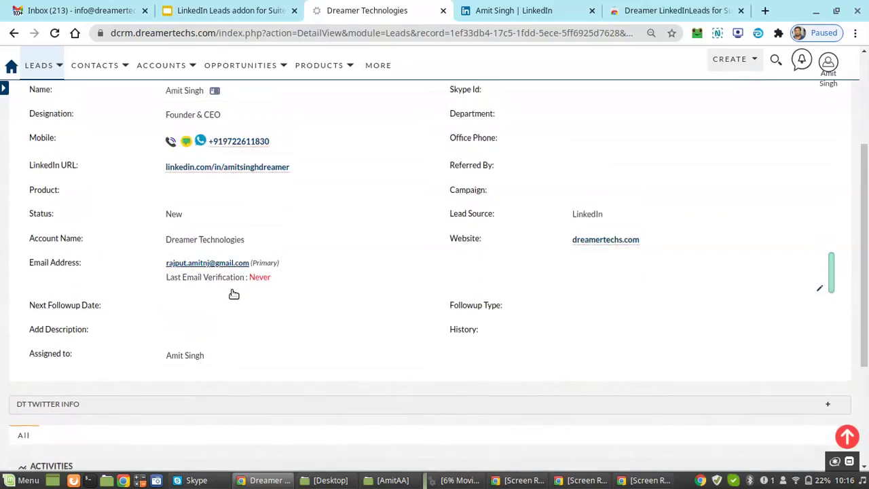
{"action": "scroll", "coordinate": [234, 294], "scroll_direction": "up", "scroll_amount": 3}
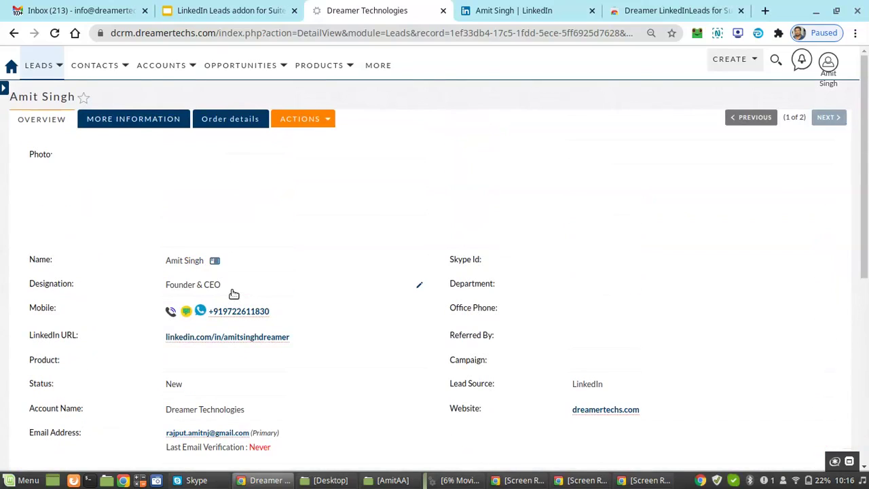
{"action": "scroll", "coordinate": [234, 294], "scroll_direction": "down", "scroll_amount": 3}
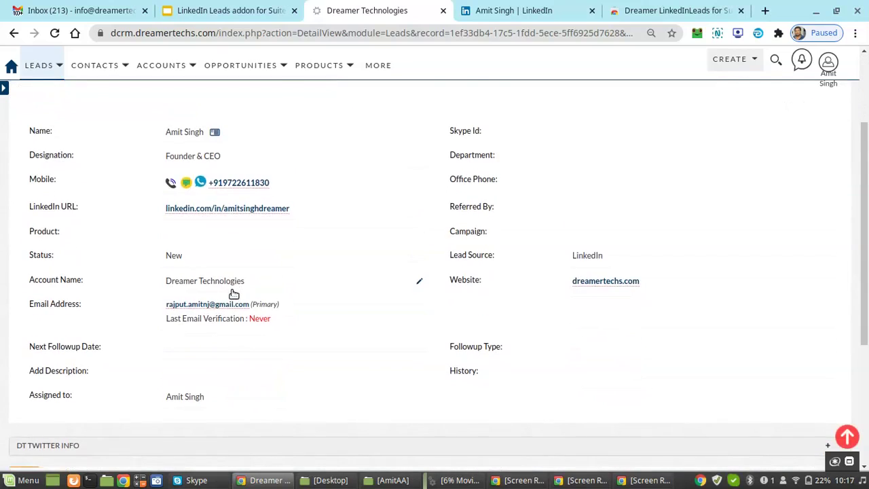
{"action": "left_click", "coordinate": [271, 12]}
{"action": "key", "text": "F11"}
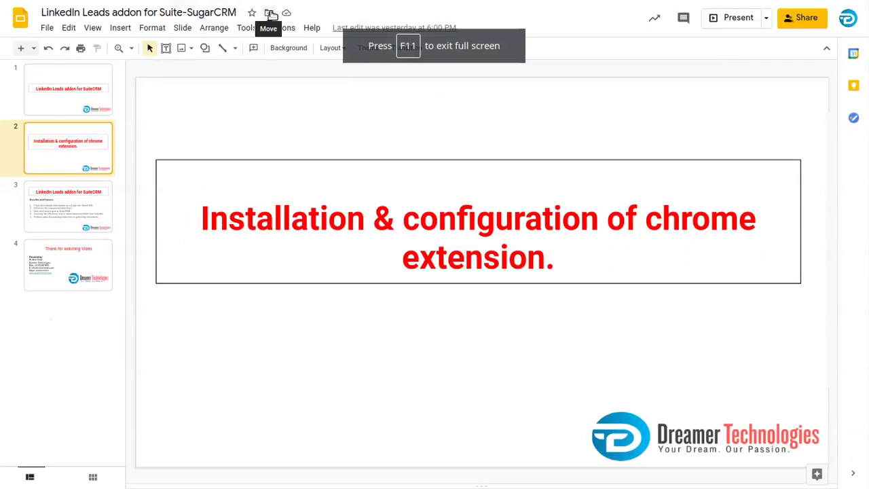
Go to slide 3, 'LinkedIn Leads addon for SuiteCRM', in the filmstrip.
{"action": "left_click", "coordinate": [87, 211]}
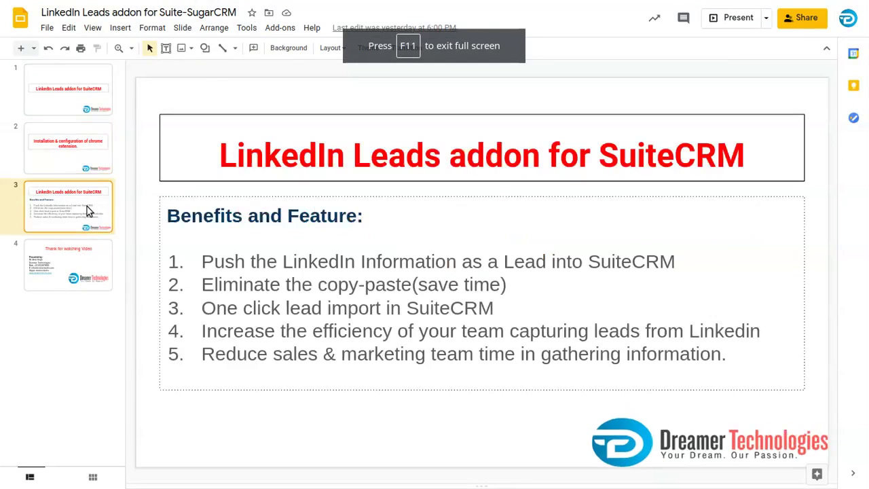